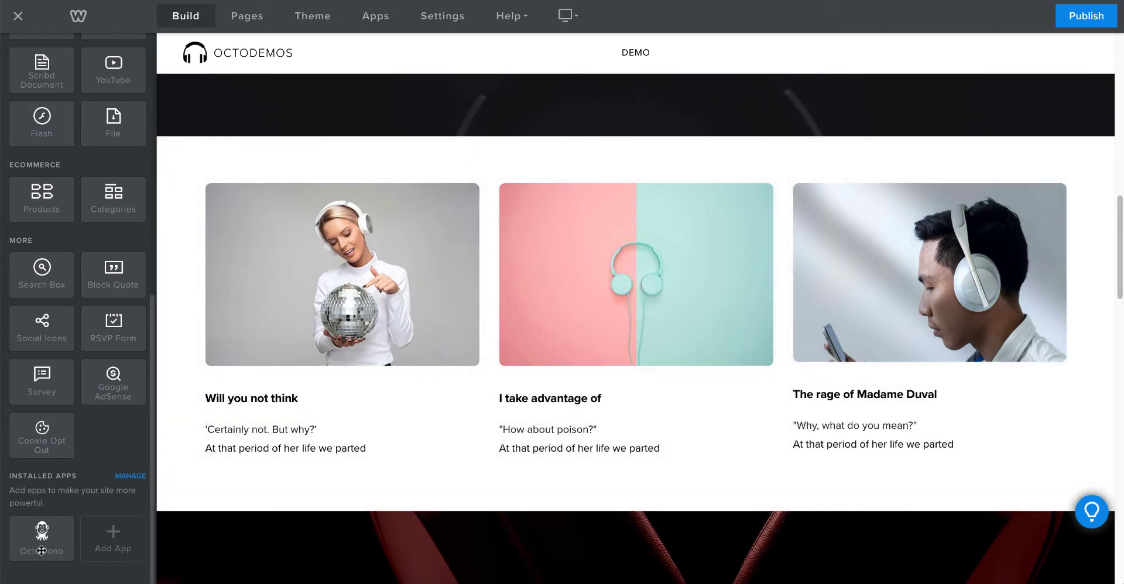
Add an OctoMono element below the text of the middle column, "I take advantage of", and open its settings.
left_click_drag(41, 551, 341, 244)
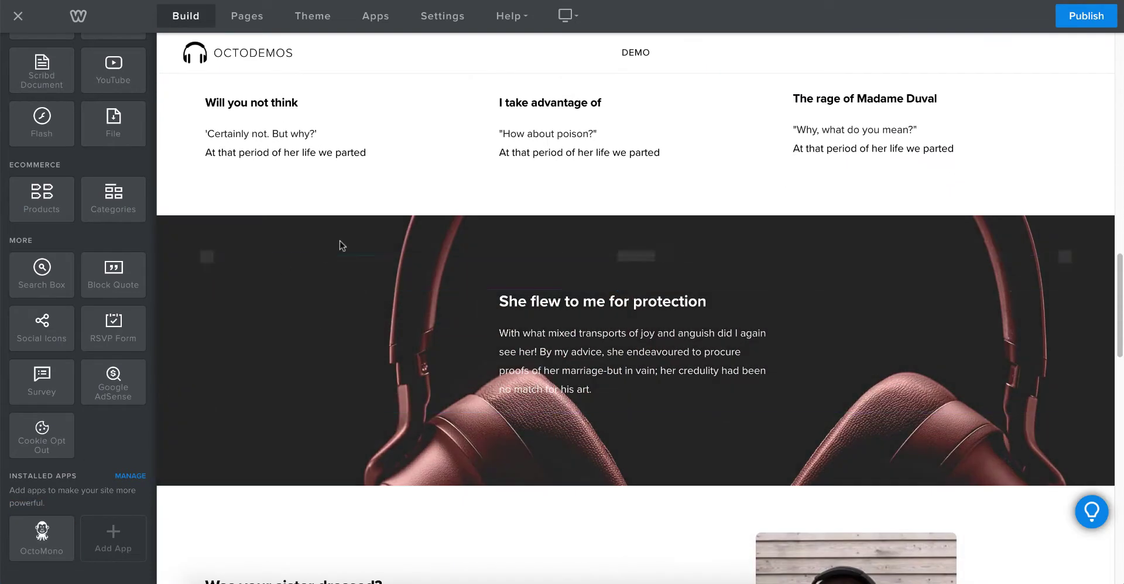
scroll(341, 244, "up", 5)
scroll(341, 286, "down", 2)
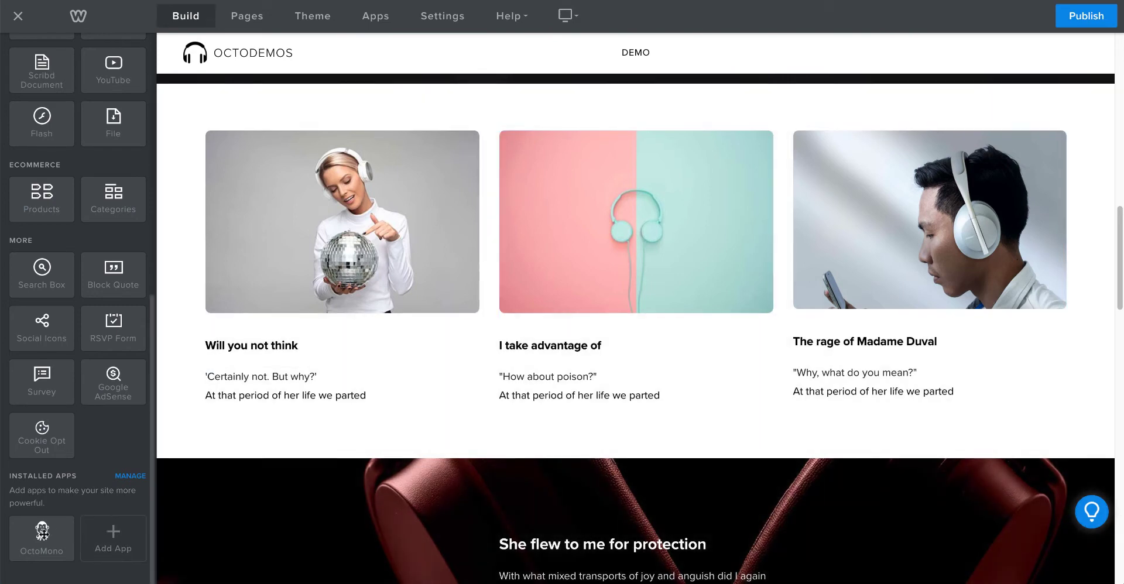
left_click_drag(41, 535, 576, 404)
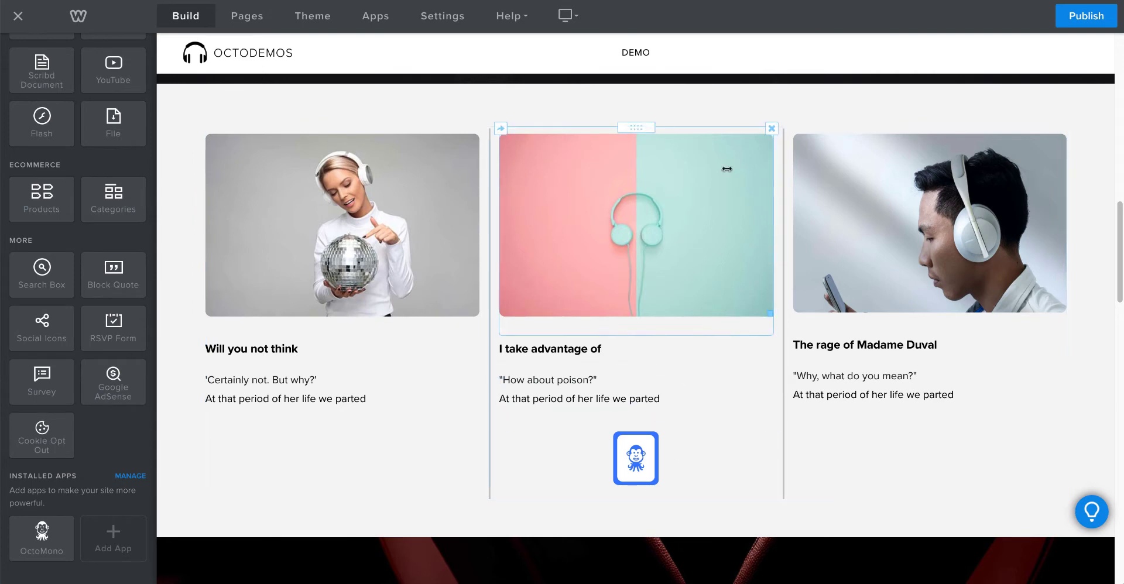
left_click(690, 467)
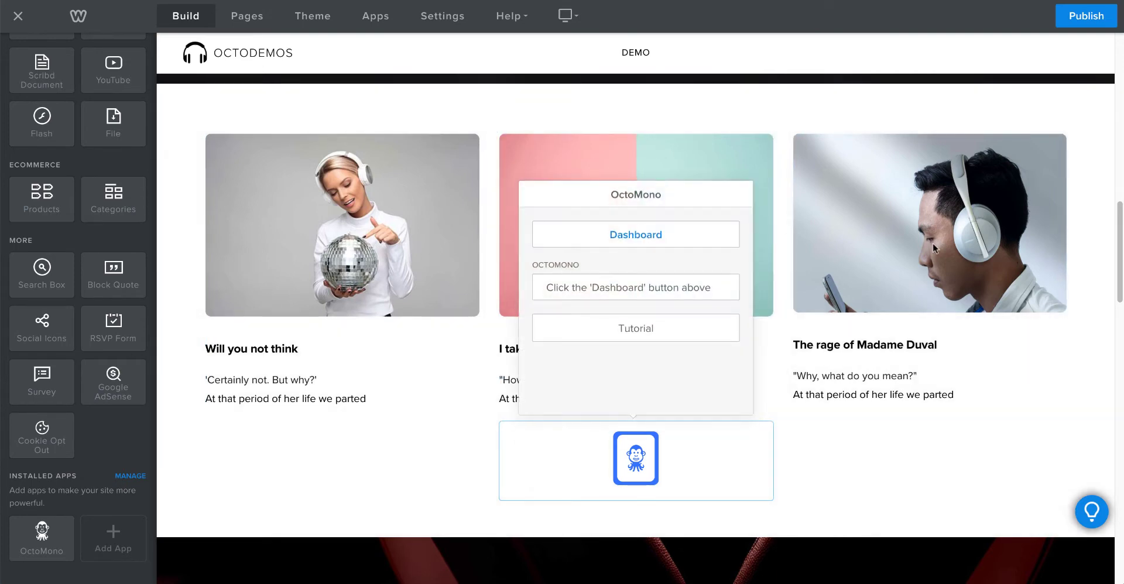
Choose Vertical Divider as the middle column's element in the OctoMono dashboard.
left_click(663, 240)
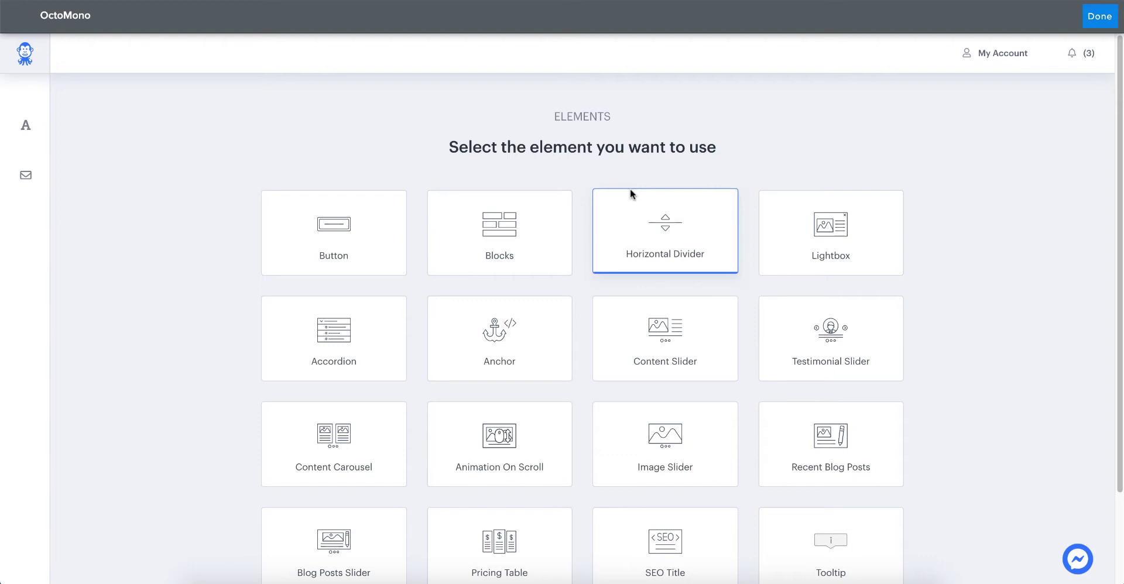
left_click(610, 205)
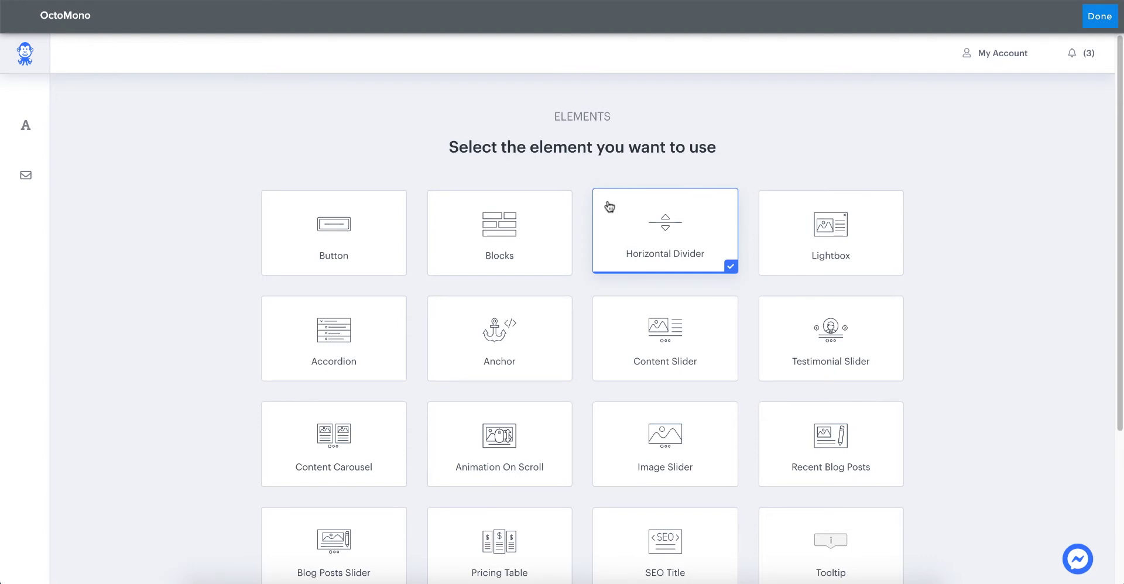
scroll(607, 206, "down", 3)
left_click(609, 205)
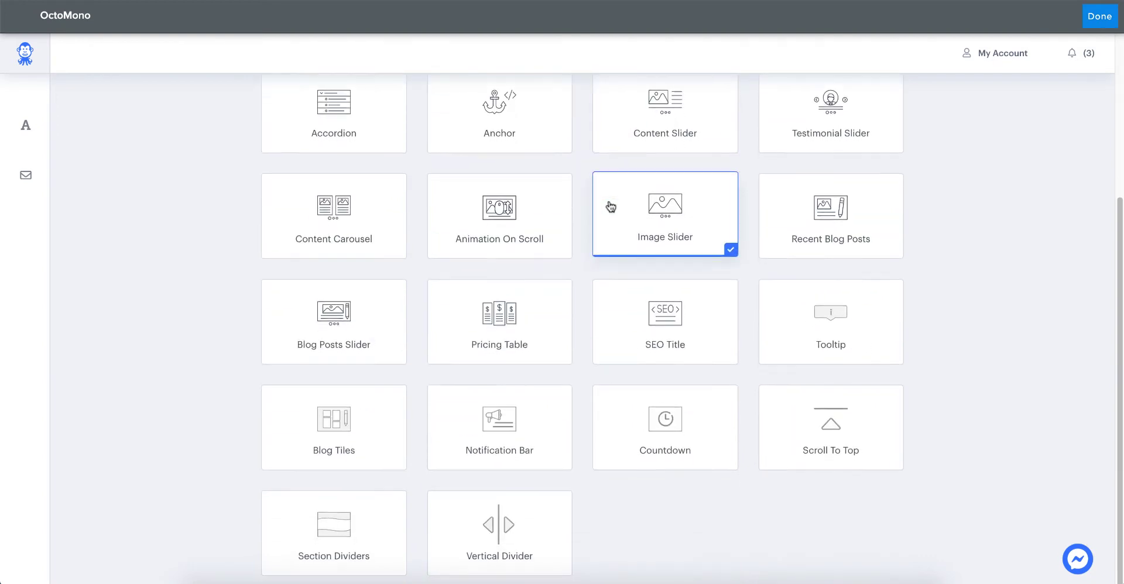
left_click(547, 523)
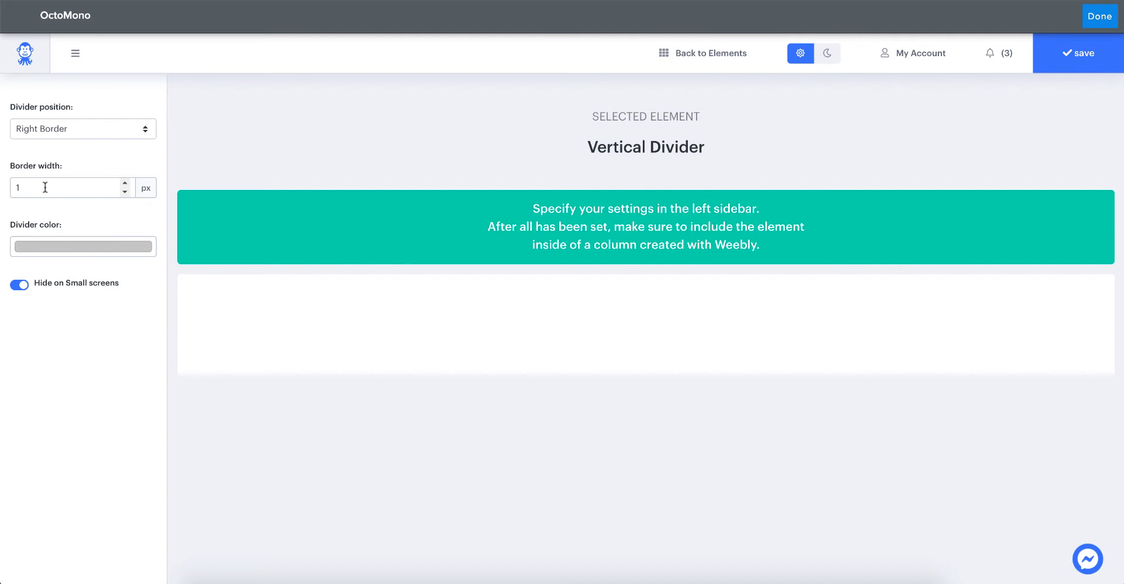
Set the vertical divider's position to Left Border and its color to red #F04B4B.
left_click(66, 256)
left_click(70, 486)
left_click(83, 127)
left_click(76, 117)
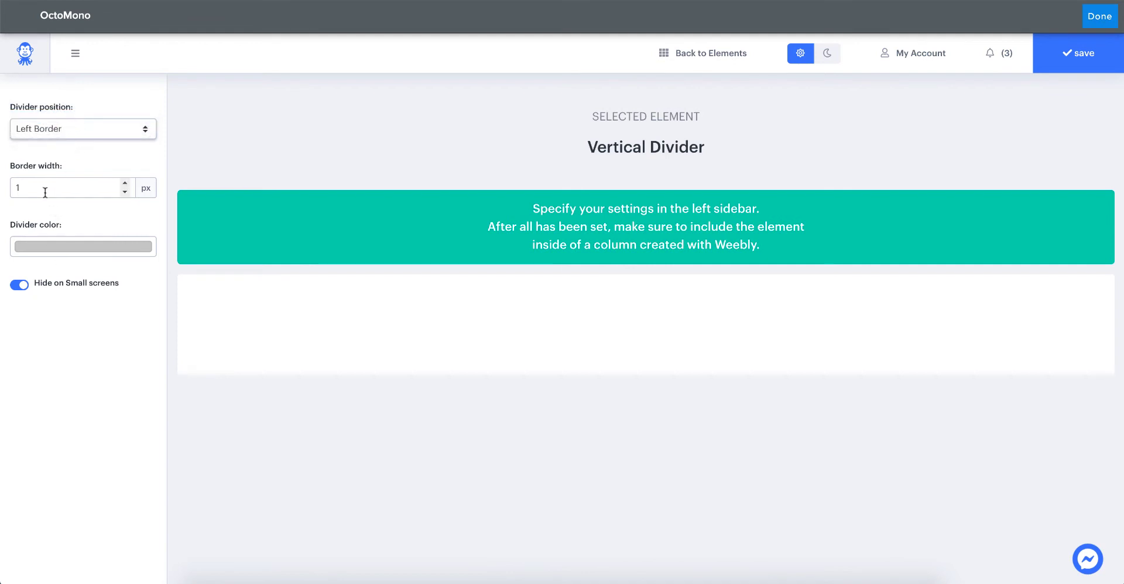
left_click(78, 247)
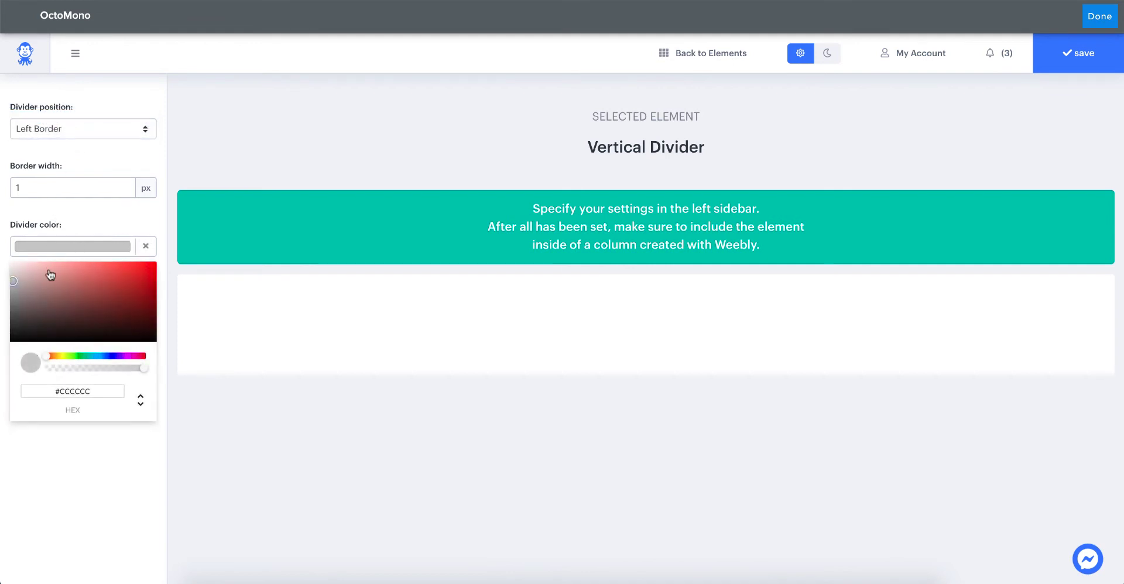
left_click_drag(50, 275, 113, 270)
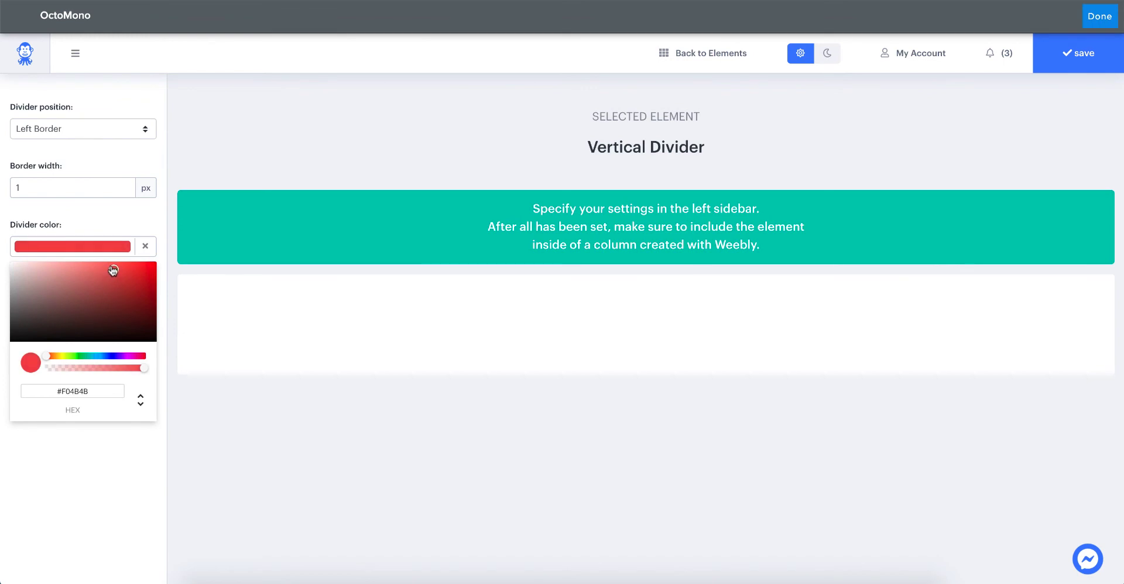
left_click(118, 213)
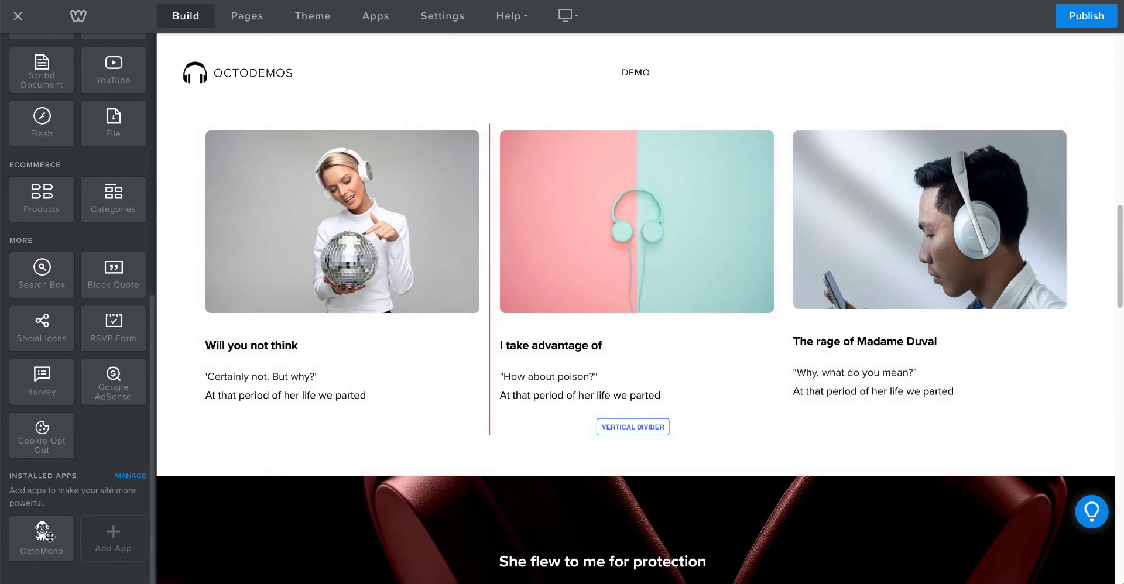
Add another OctoMono element below the text of the third column, "The rage of Madame Duval", and make it a Vertical Divider.
mouse_move(41, 537)
left_mouse_down()
mouse_move(760, 477)
mouse_move(939, 396)
mouse_move(924, 429)
mouse_move(931, 454)
left_mouse_up()
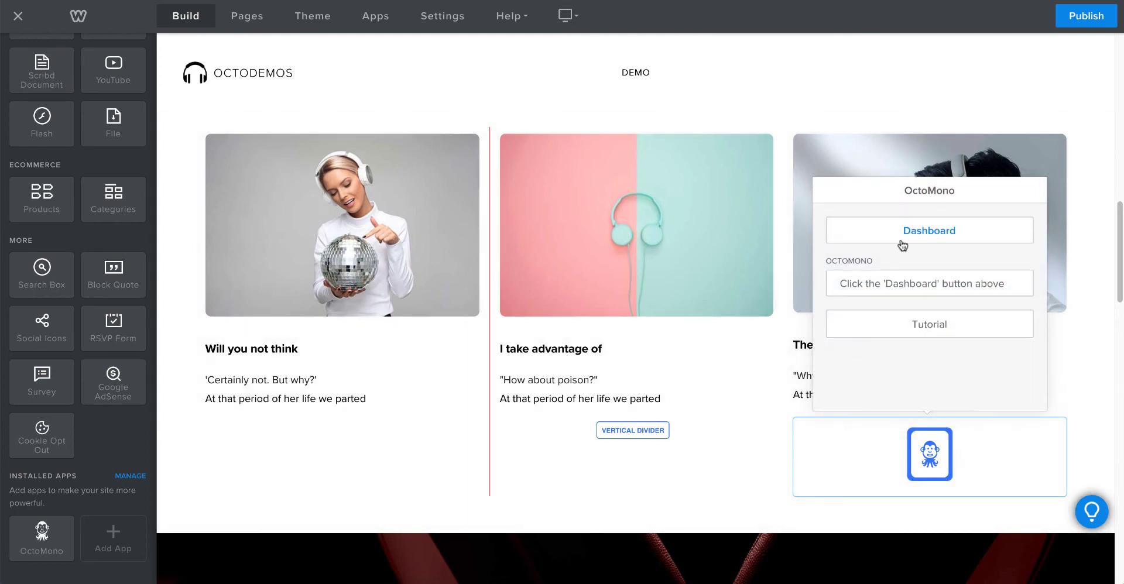
left_click(899, 242)
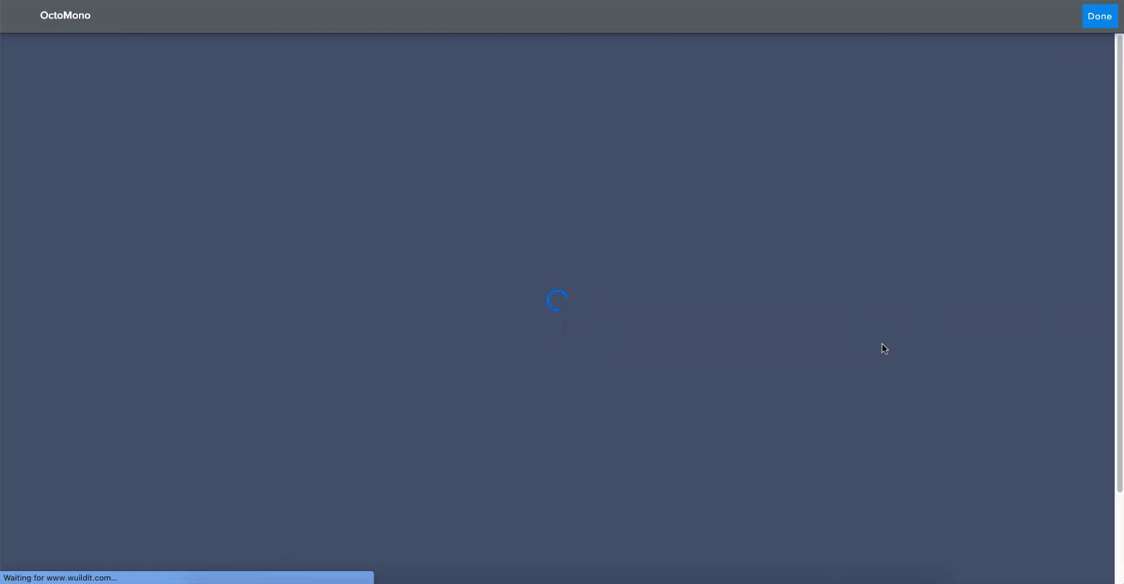
scroll(830, 308, "down", 3)
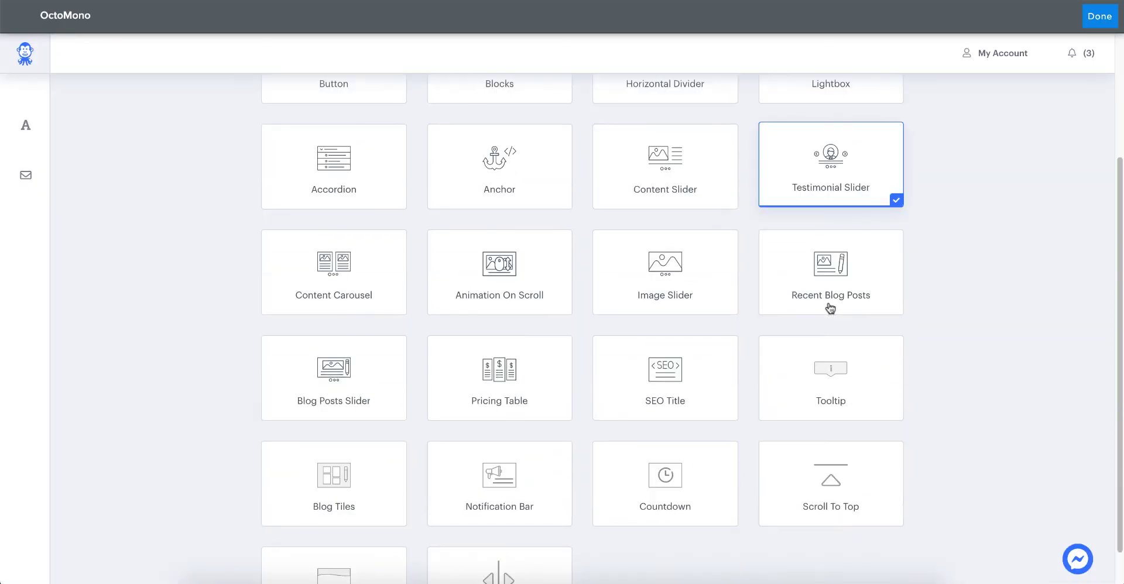
scroll(830, 308, "down", 1)
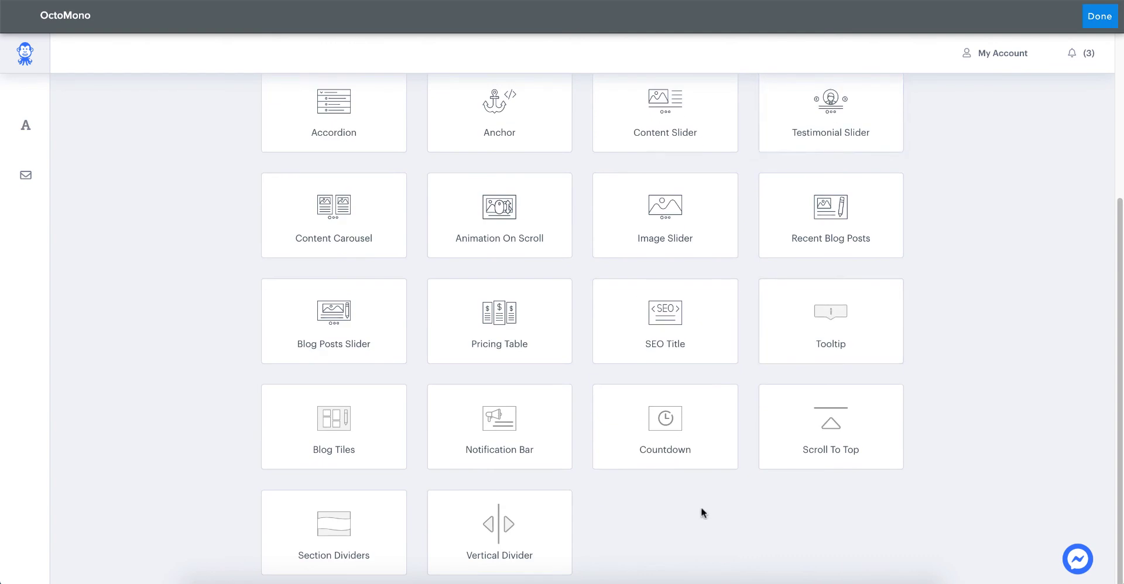
left_click(557, 548)
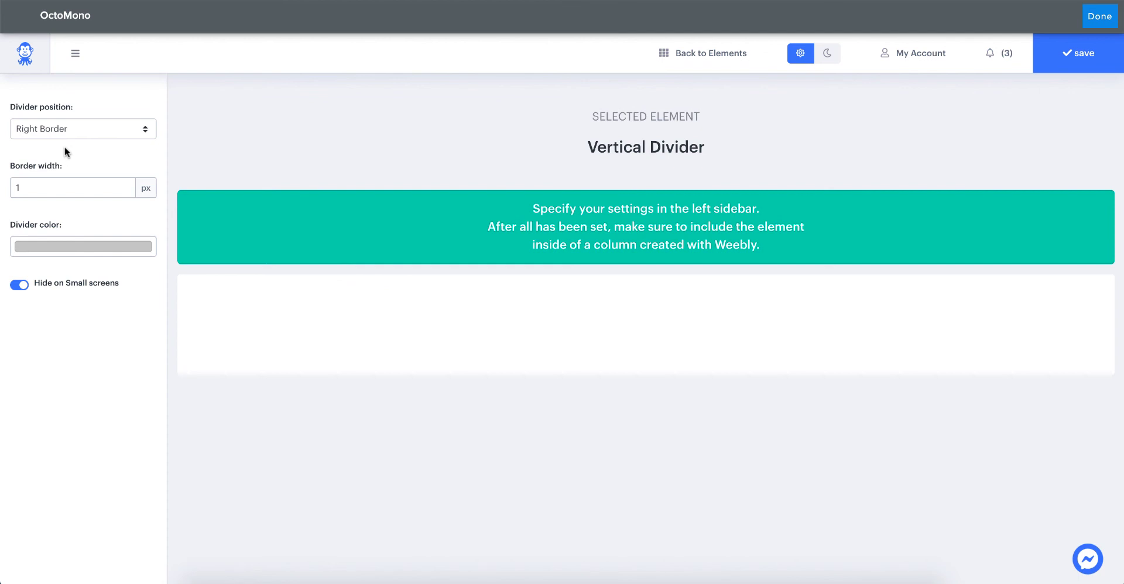
Set the third column's divider to Left Border with a strong red color and save the element.
left_click(76, 127)
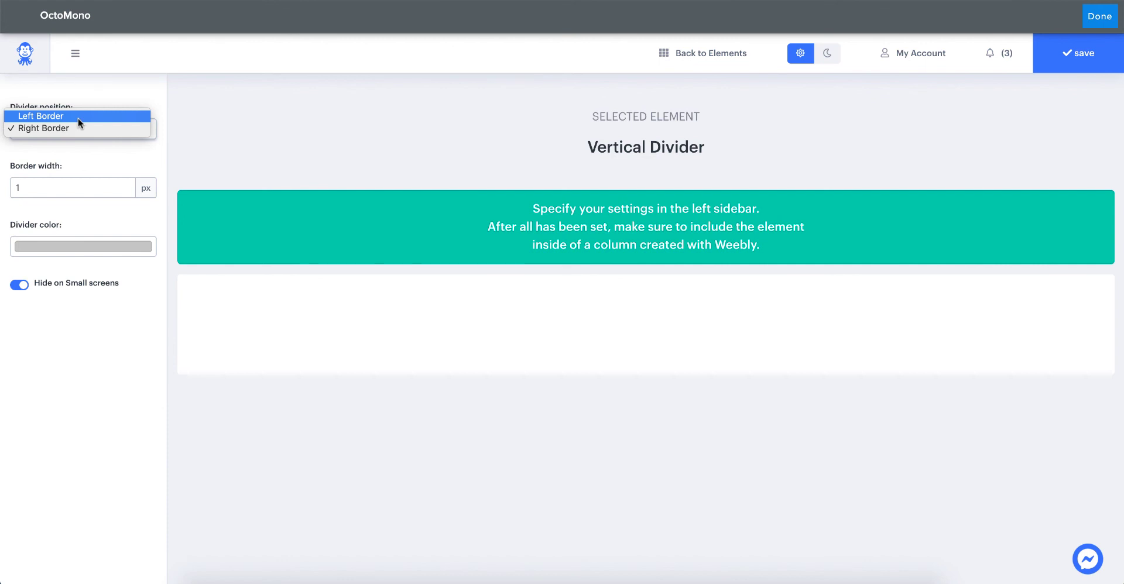
left_click(78, 118)
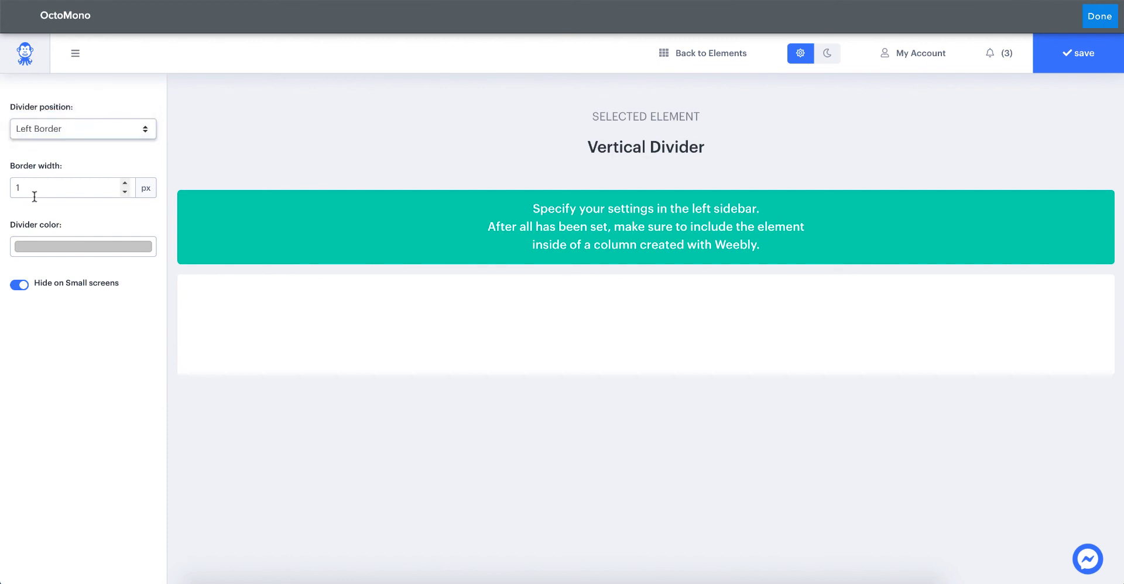
left_click(95, 246)
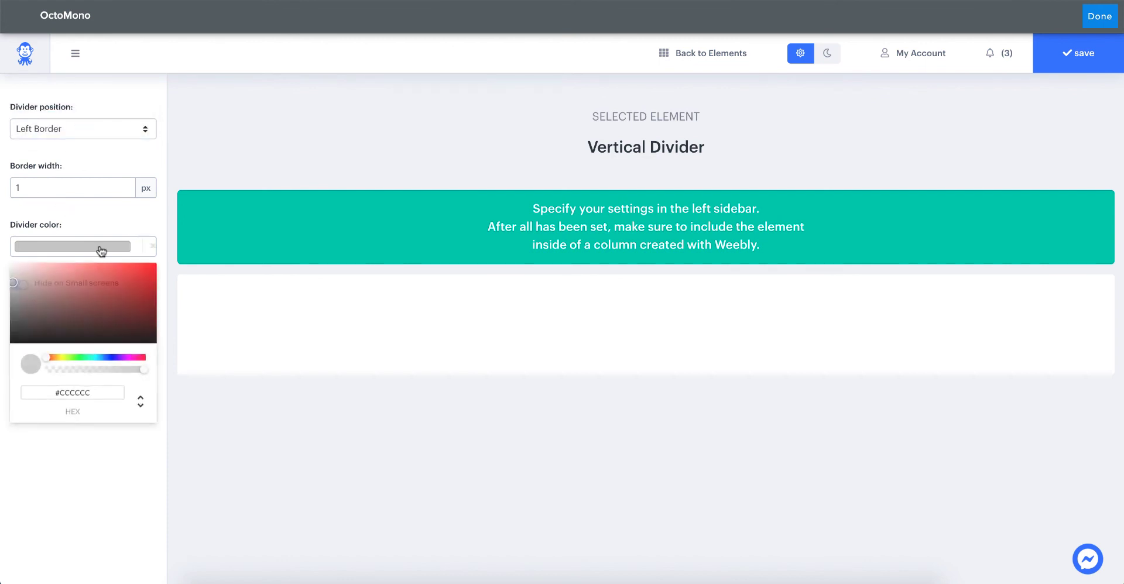
left_click_drag(100, 299, 119, 277)
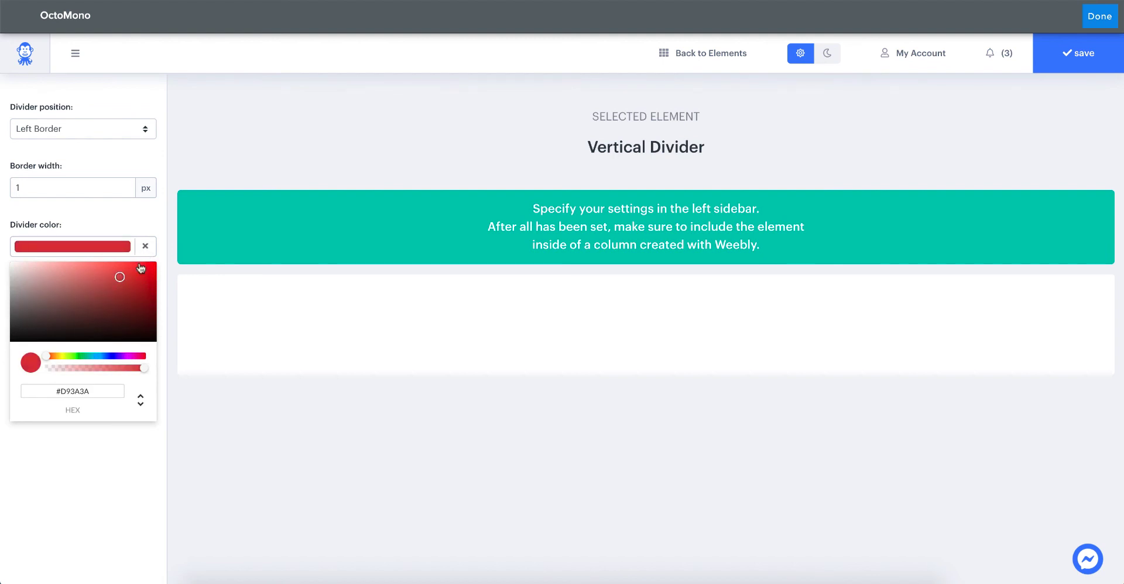
left_click(135, 277)
left_click(176, 268)
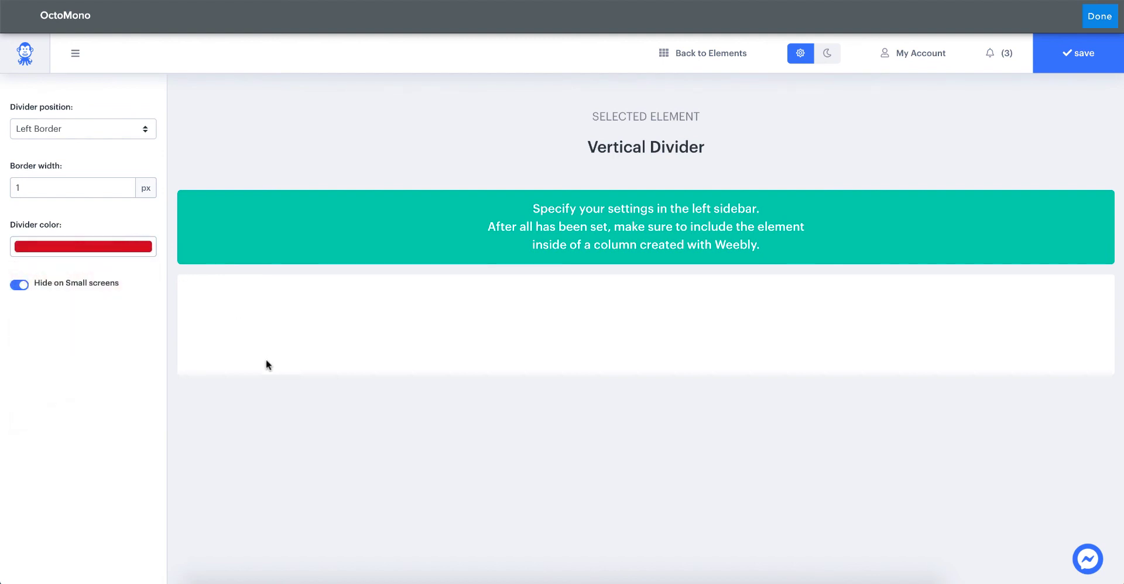
left_click(1083, 54)
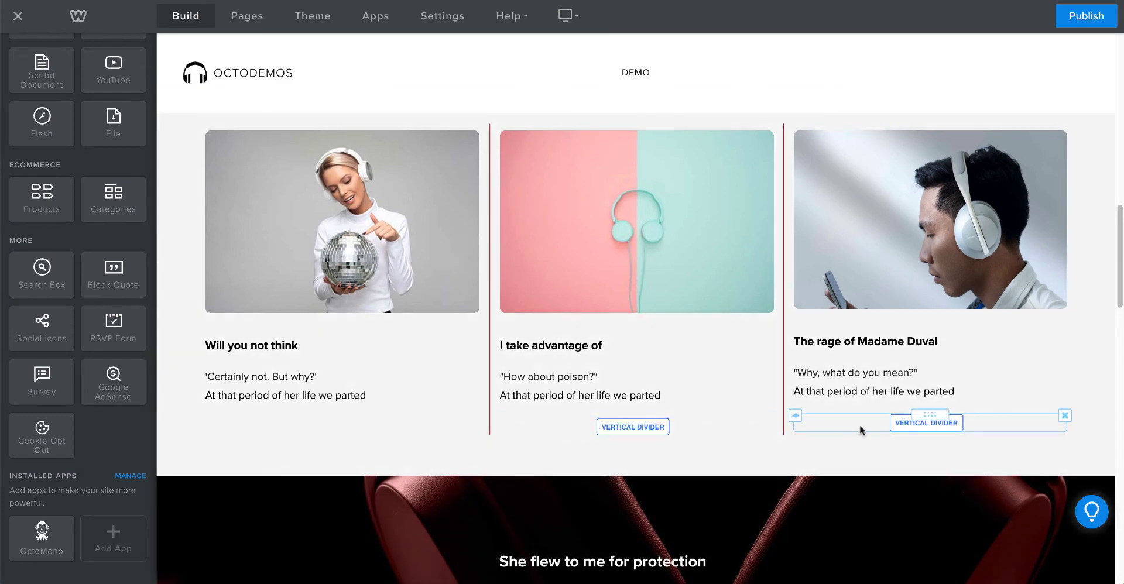
Publish the site and check the dividers between the three image columns on the live page.
left_click(1087, 18)
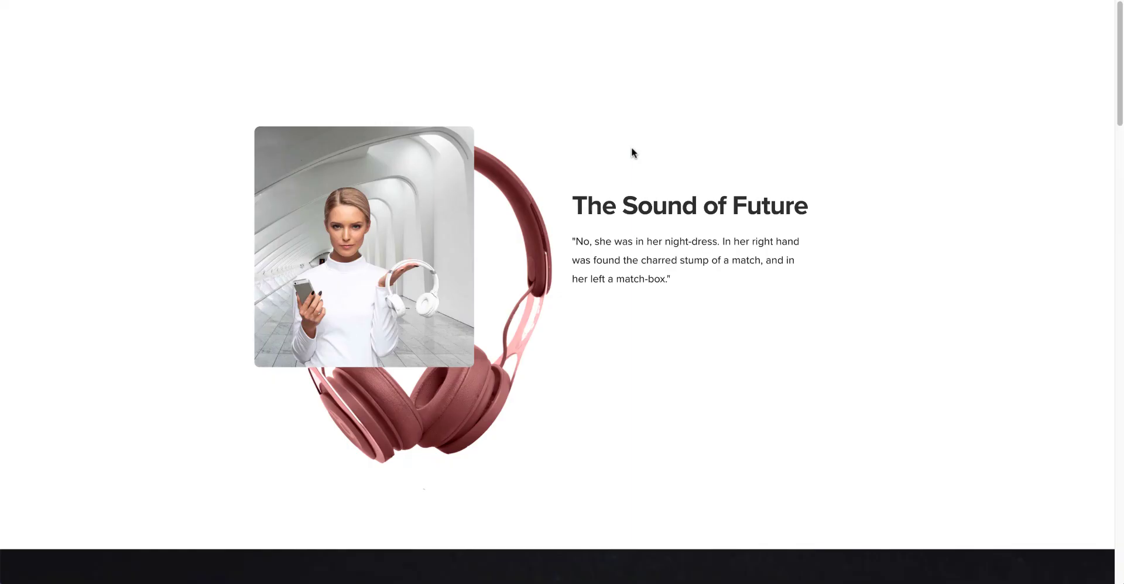
scroll(633, 152, "down", 12)
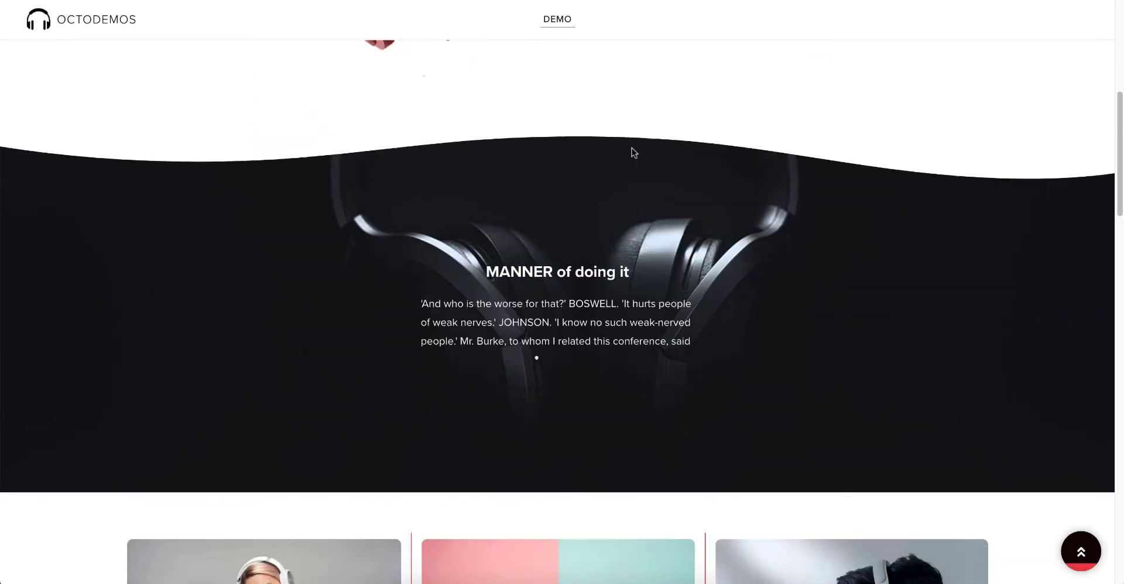
scroll(631, 151, "down", 2)
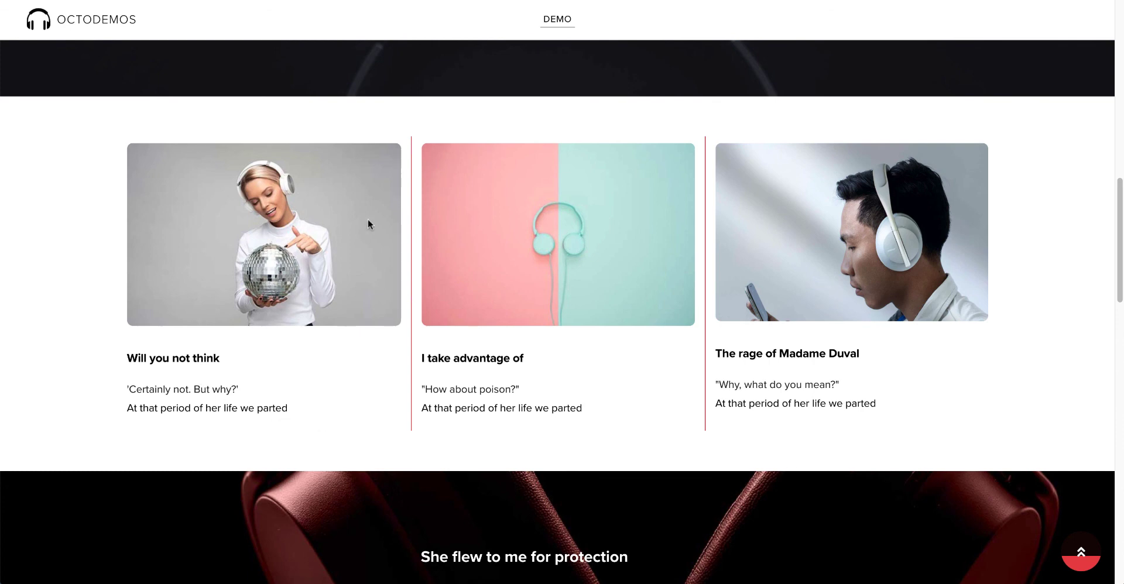
scroll(380, 210, "down", 2)
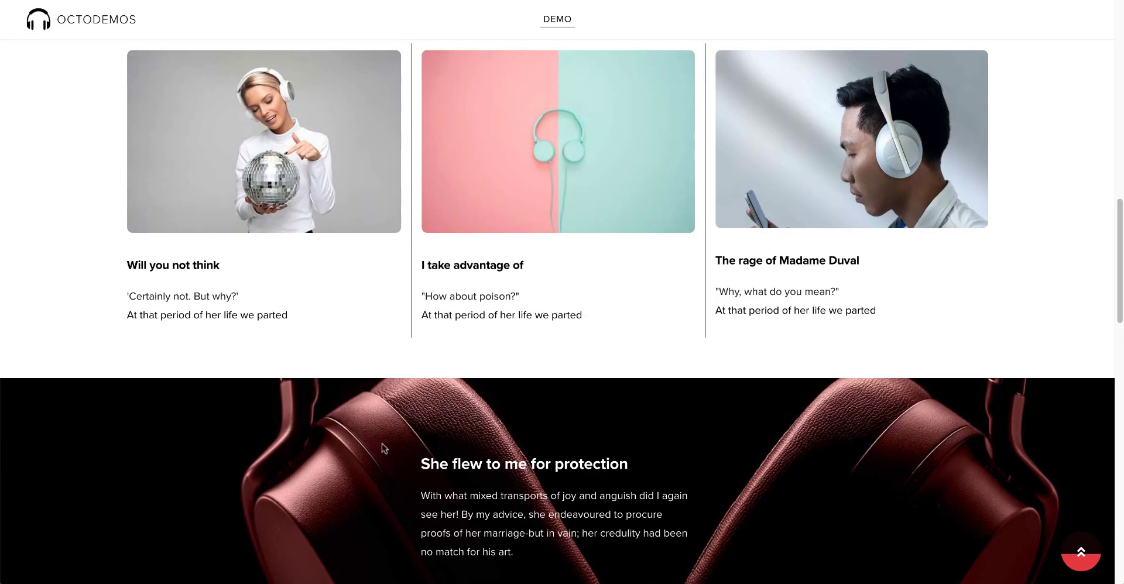